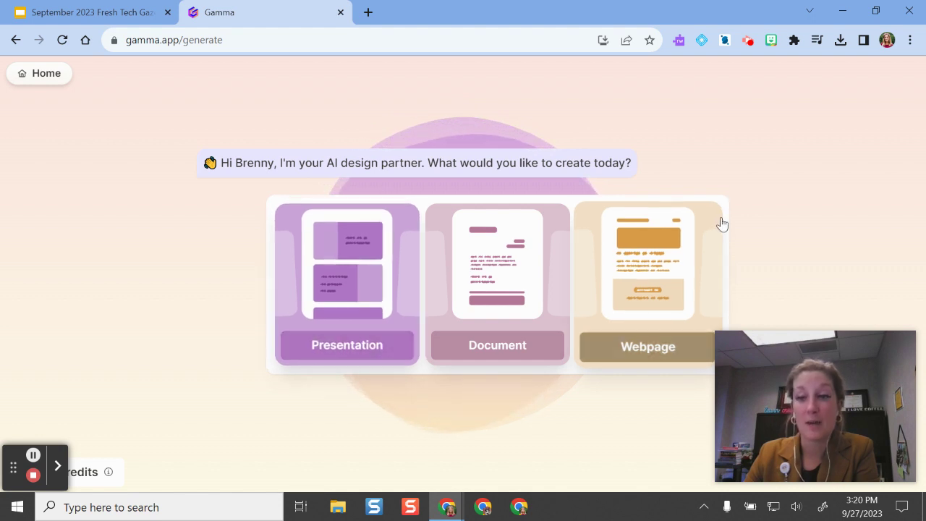
- Choose a webpage as the content type and submit the topic "Digital citizenship for K-12" for an outline
{"action": "left_click", "coordinate": [646, 347]}
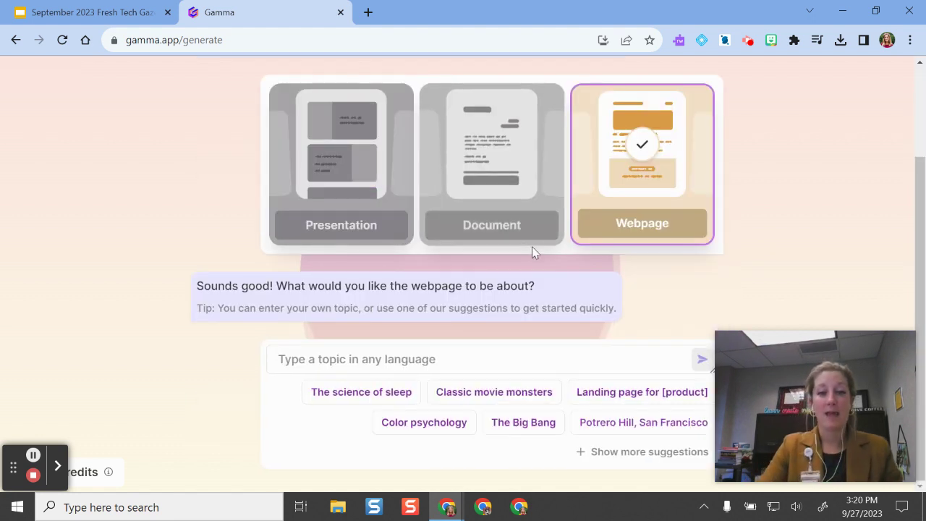
{"action": "left_click_drag", "start_coordinate": [812, 325], "coordinate": [766, 183]}
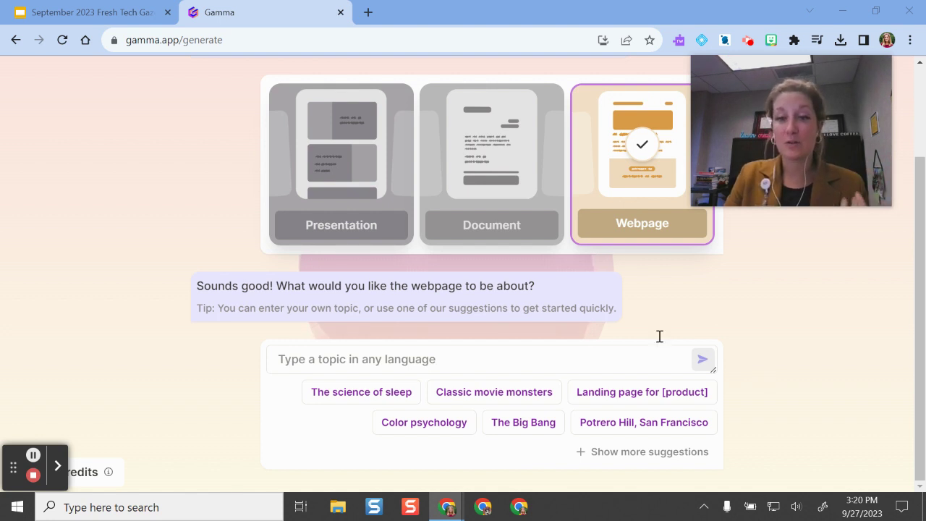
{"action": "left_click", "coordinate": [482, 360]}
{"action": "left_click", "coordinate": [482, 360]}
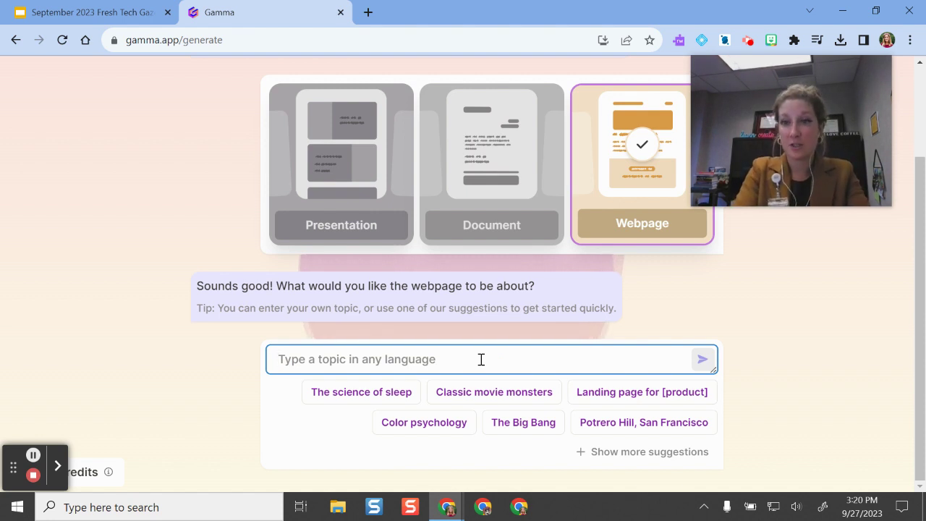
{"action": "type", "text": "Digital citi"}
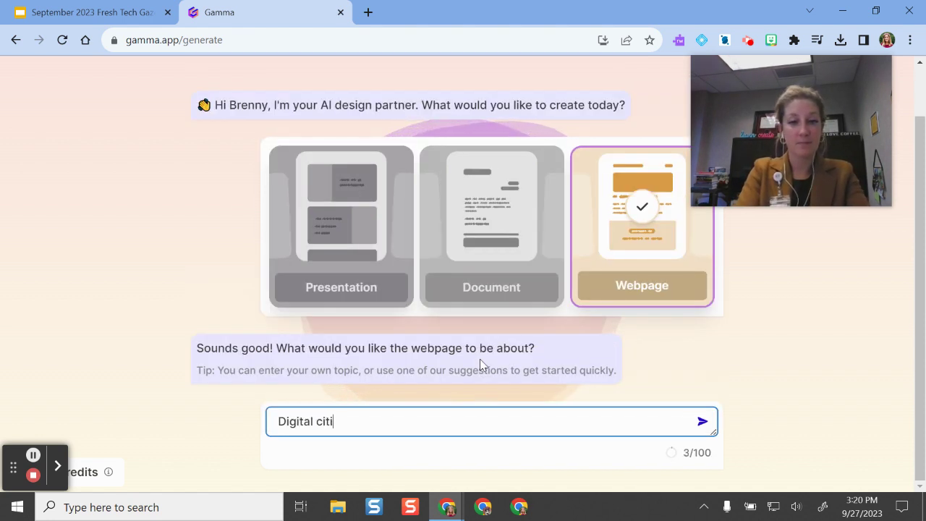
{"action": "type", "text": "zenship"}
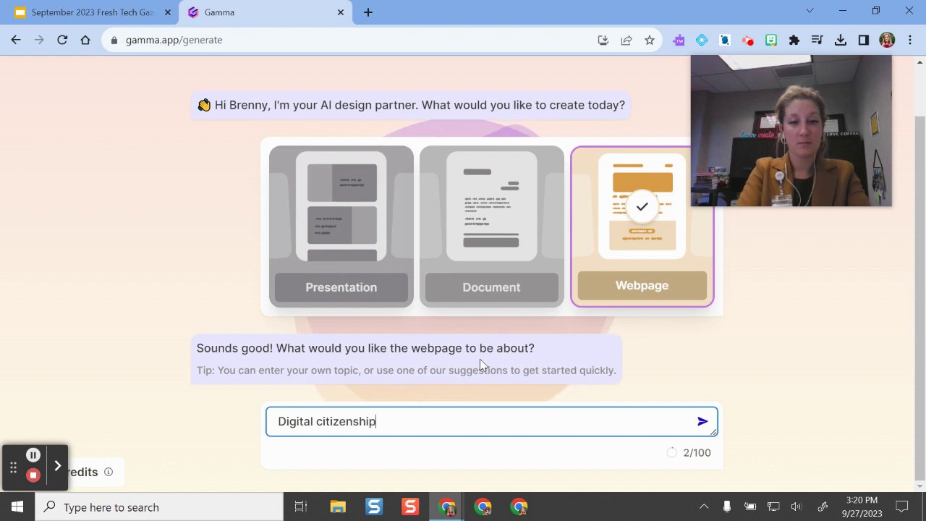
{"action": "type", "text": " for K"}
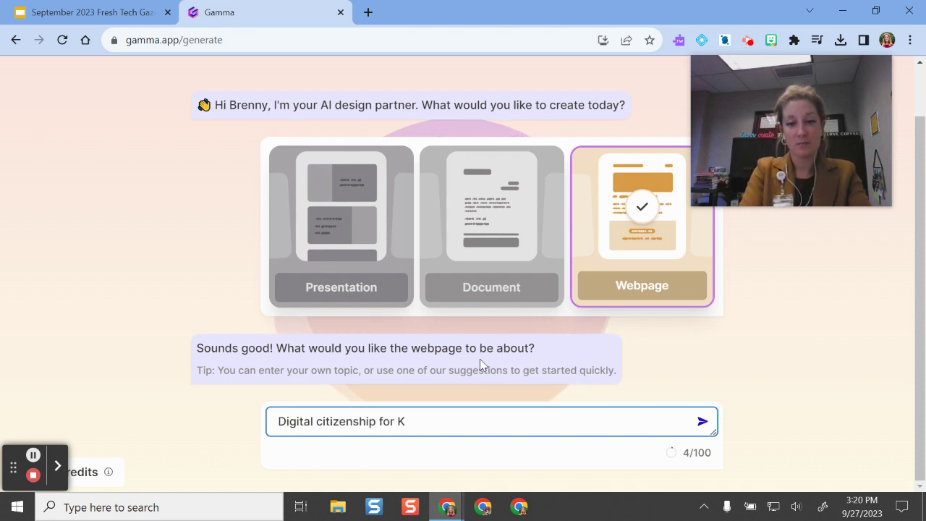
{"action": "type", "text": "-12"}
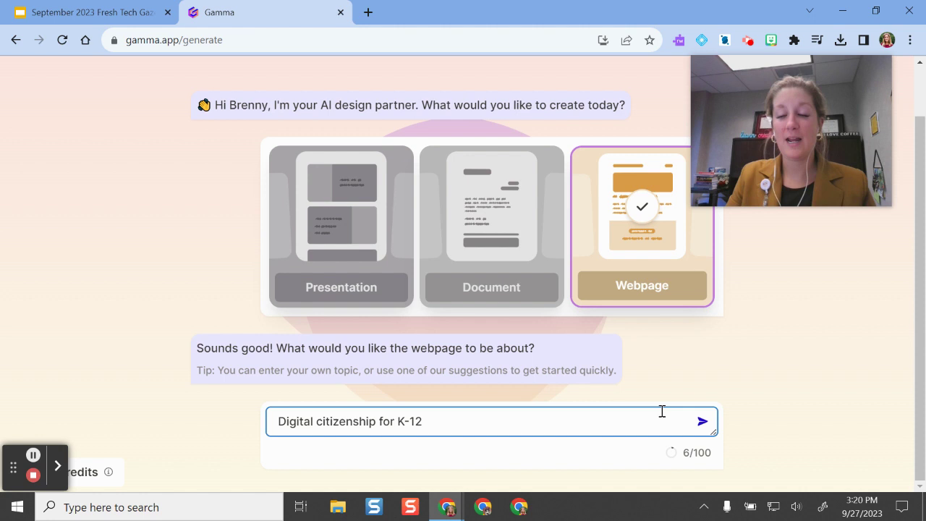
{"action": "left_click", "coordinate": [700, 420]}
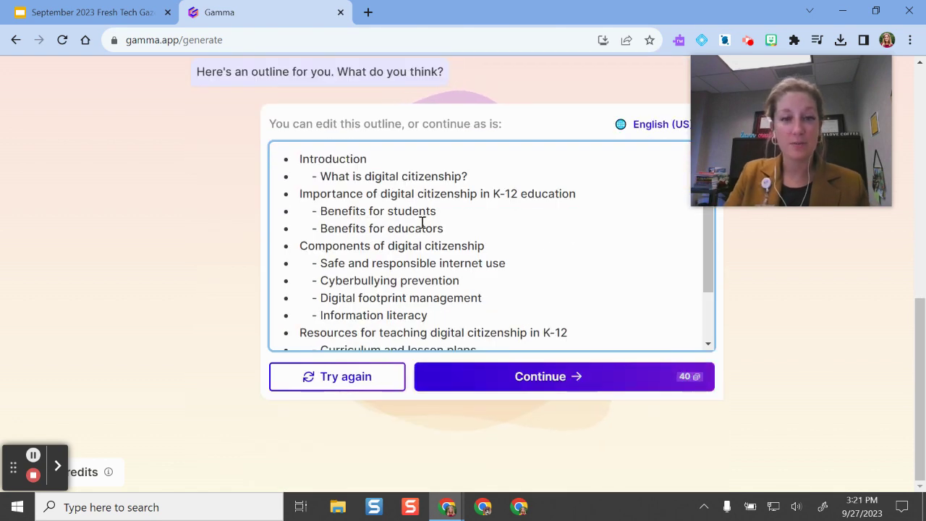
- Review the generated digital citizenship outline and continue with it as is
{"action": "scroll", "coordinate": [389, 191], "scroll_direction": "down", "scroll_amount": 2}
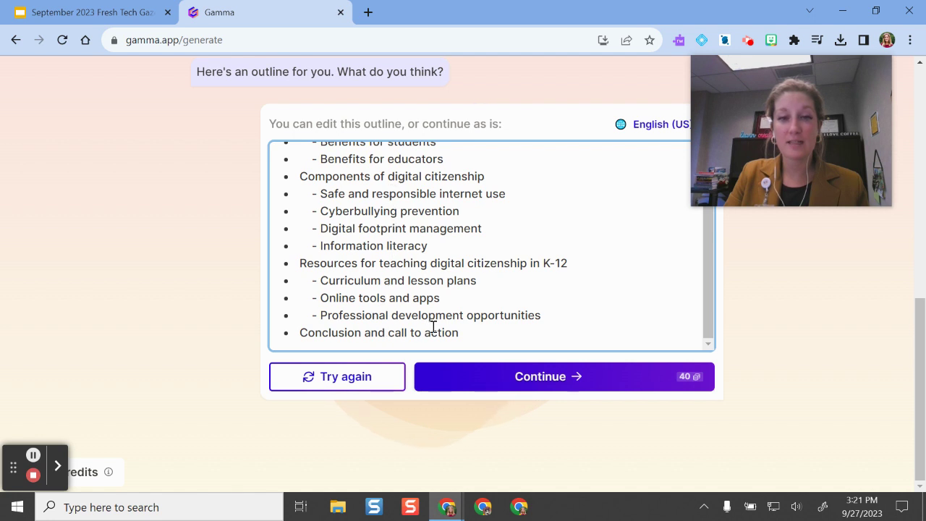
{"action": "scroll", "coordinate": [433, 327], "scroll_direction": "up", "scroll_amount": 2}
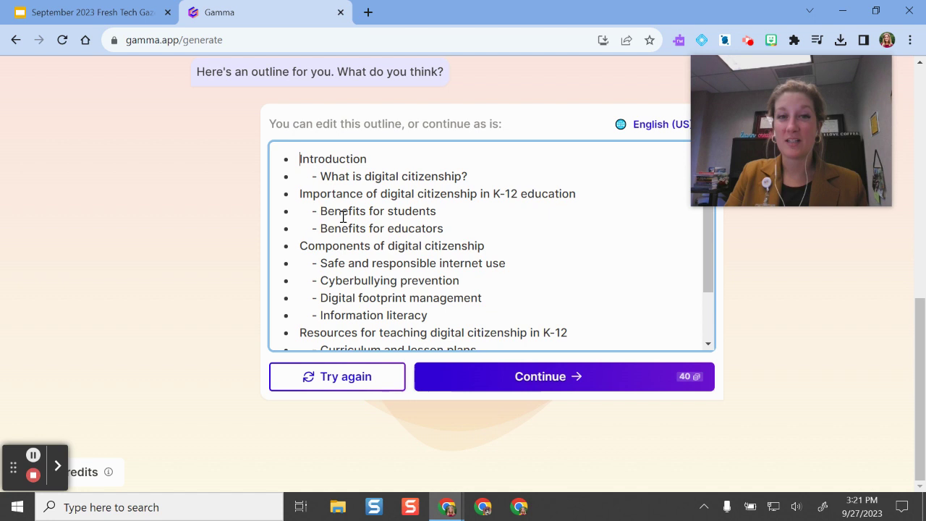
{"action": "left_click", "coordinate": [448, 225]}
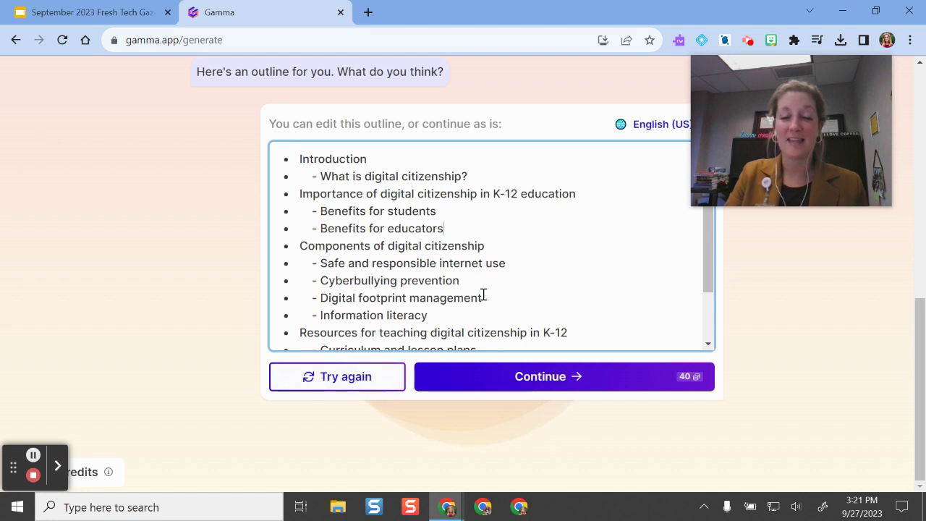
{"action": "scroll", "coordinate": [483, 295], "scroll_direction": "down", "scroll_amount": 2}
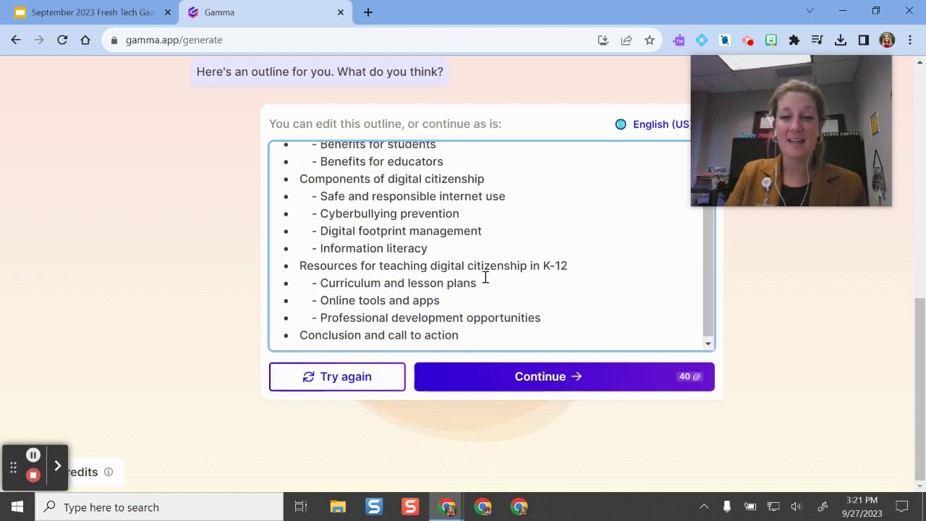
{"action": "left_click", "coordinate": [543, 377]}
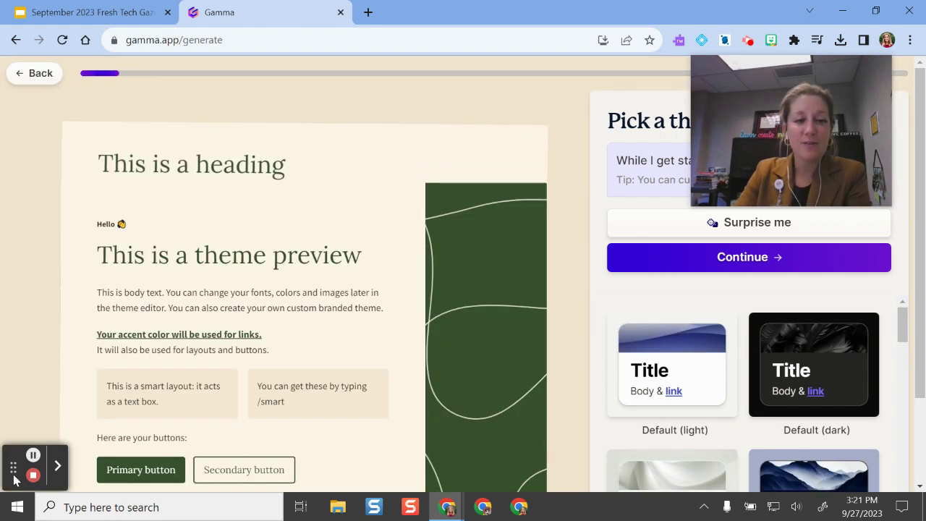
{"action": "left_click", "coordinate": [11, 283]}
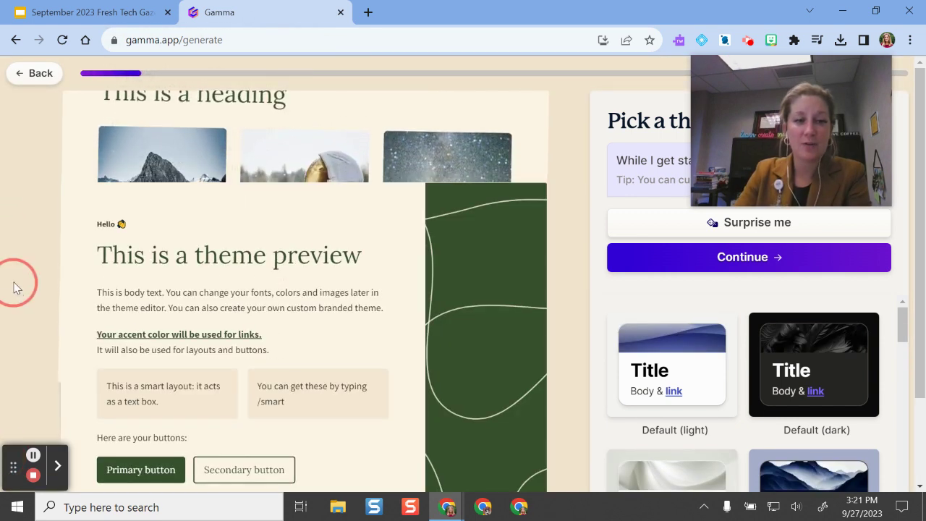
{"action": "left_click", "coordinate": [16, 467]}
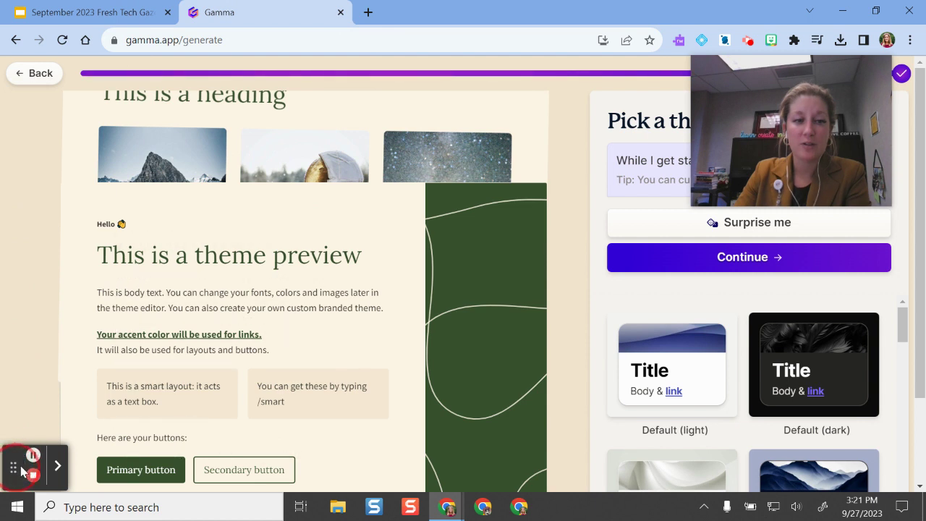
{"action": "left_click_drag", "start_coordinate": [22, 472], "coordinate": [15, 122]}
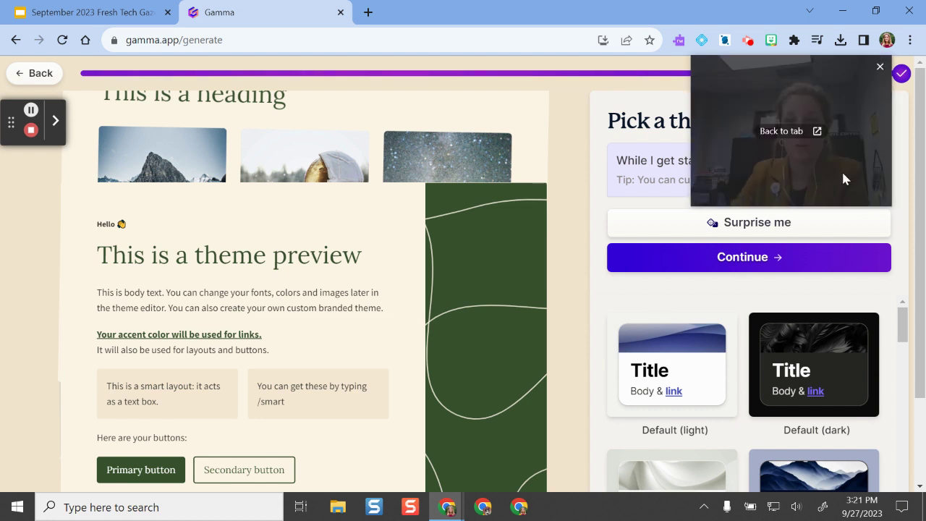
{"action": "left_click_drag", "start_coordinate": [841, 170], "coordinate": [570, 123]}
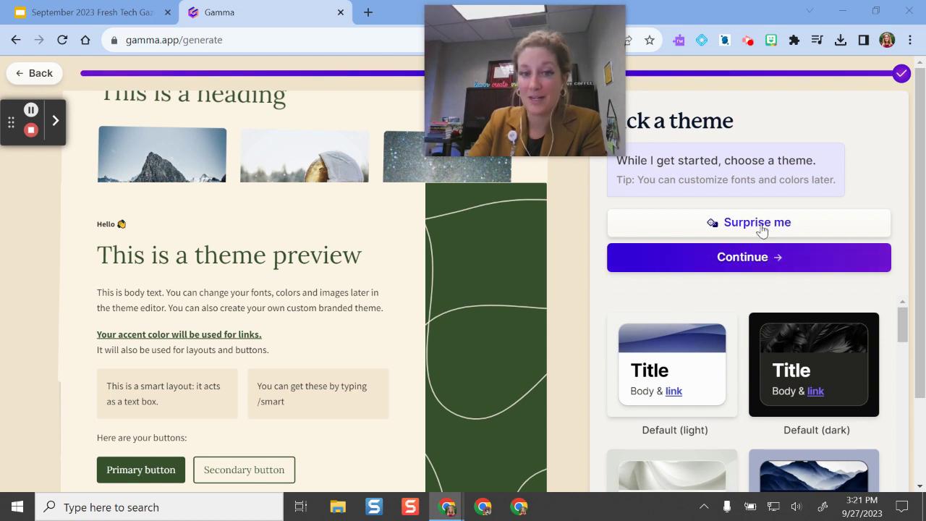
- Pick the dark purple theme with neon pink and red vertical stripes and generate the webpage with it
{"action": "scroll", "coordinate": [810, 318], "scroll_direction": "down", "scroll_amount": 3}
{"action": "scroll", "coordinate": [815, 326], "scroll_direction": "down", "scroll_amount": 5}
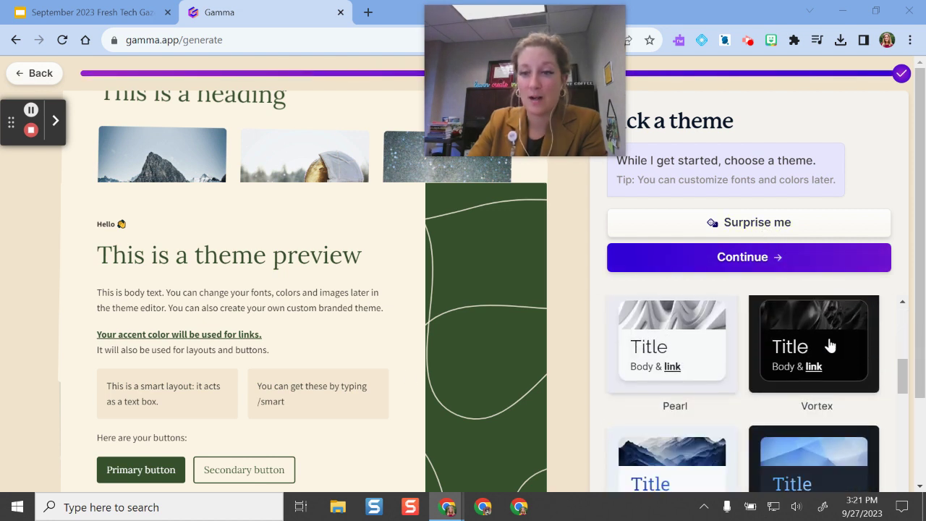
{"action": "scroll", "coordinate": [815, 339], "scroll_direction": "down", "scroll_amount": 6}
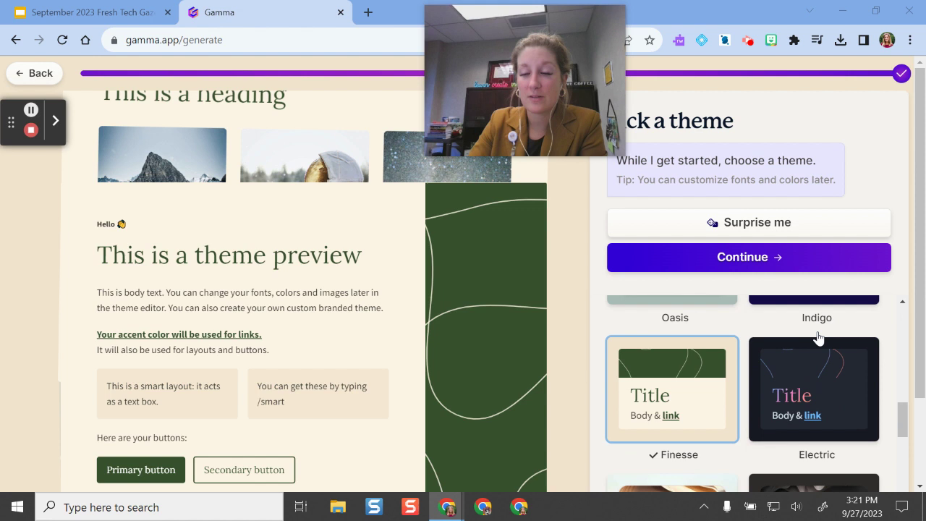
{"action": "scroll", "coordinate": [816, 335], "scroll_direction": "down", "scroll_amount": 5}
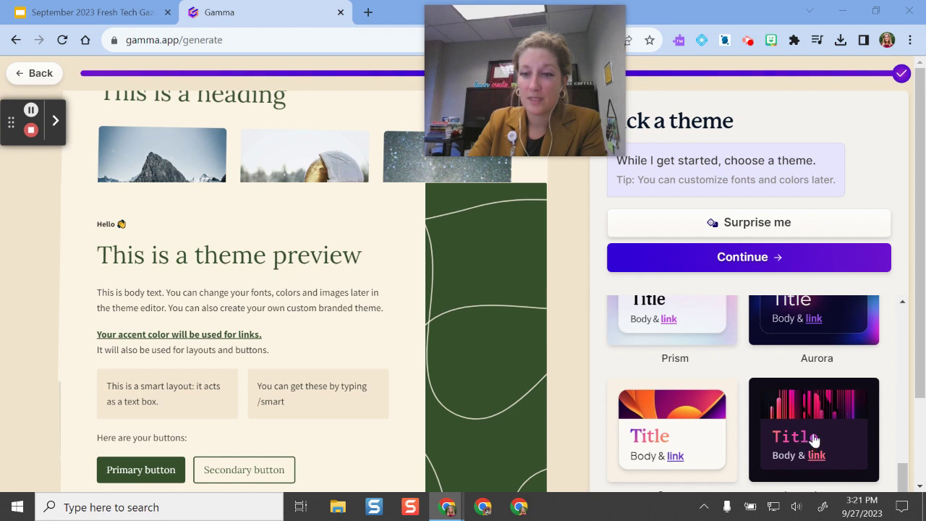
{"action": "left_click", "coordinate": [812, 438]}
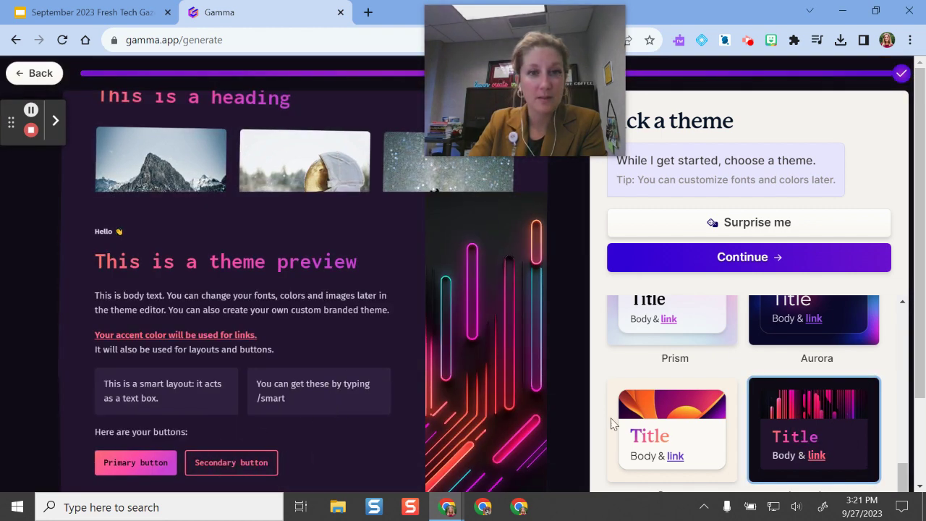
{"action": "left_click", "coordinate": [787, 264]}
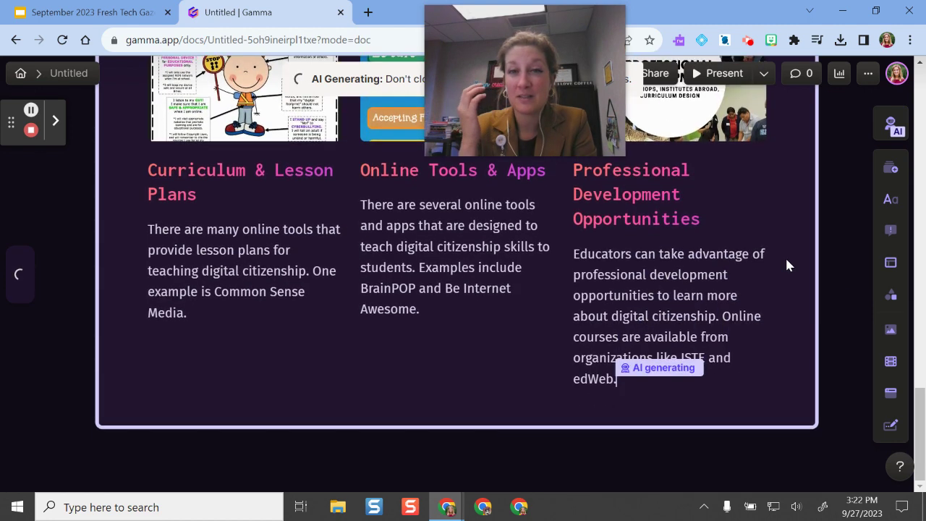
- Look through the generated webpage sections up to its title, and dismiss the quick editor tour offer
{"action": "scroll", "coordinate": [737, 323], "scroll_direction": "up", "scroll_amount": 8}
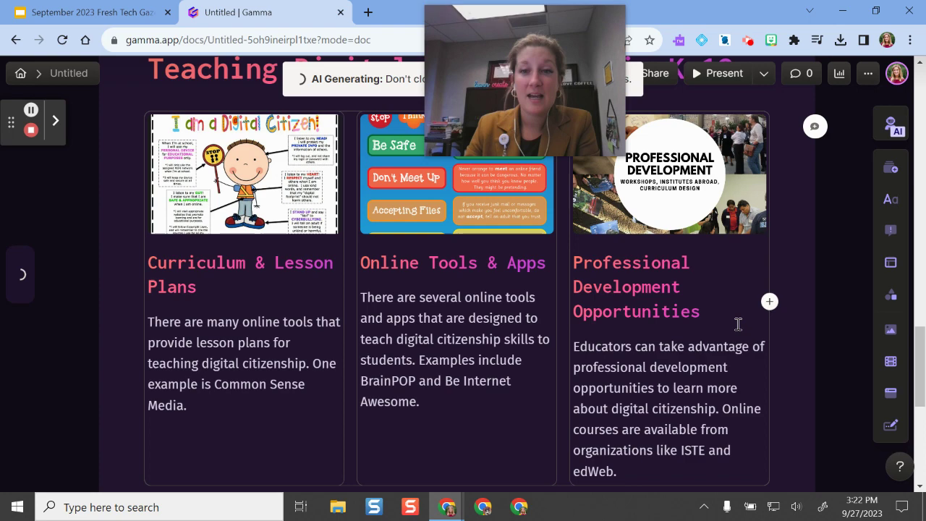
{"action": "scroll", "coordinate": [724, 322], "scroll_direction": "down", "scroll_amount": 2}
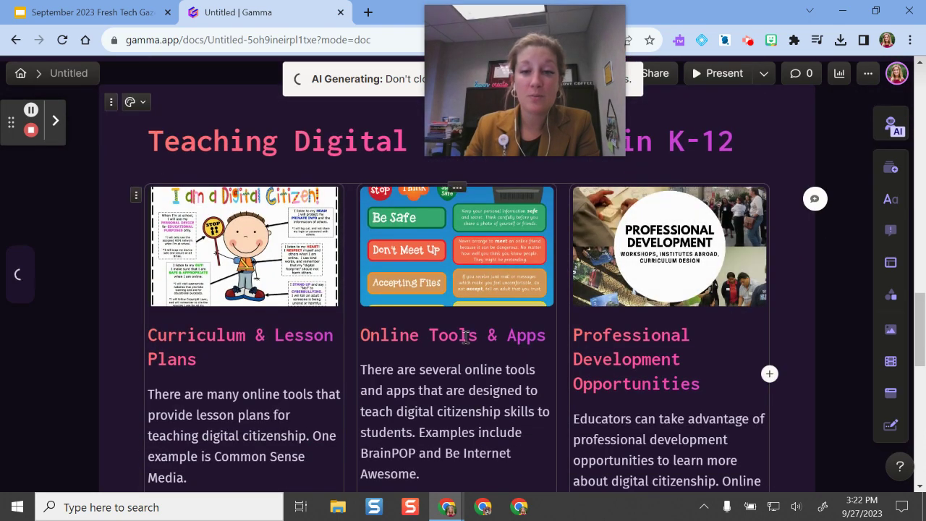
{"action": "scroll", "coordinate": [506, 318], "scroll_direction": "down", "scroll_amount": 4}
{"action": "scroll", "coordinate": [702, 300], "scroll_direction": "up", "scroll_amount": 10}
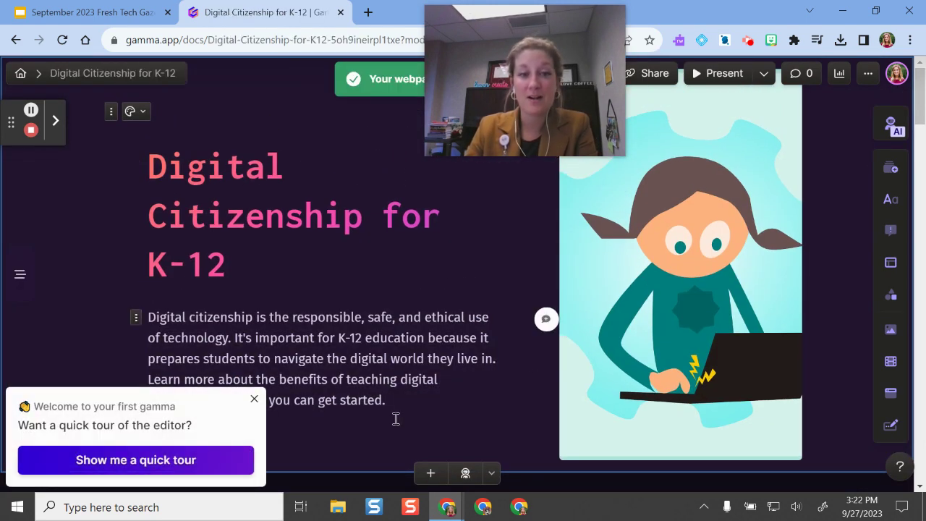
{"action": "left_click", "coordinate": [255, 400]}
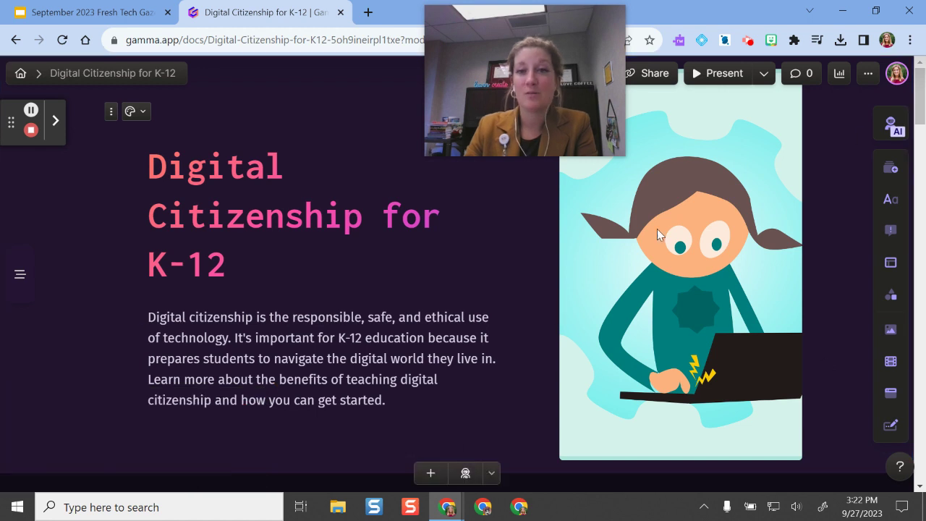
- View the sharing options for the Digital Citizenship for K-12 webpage and close them without changes
{"action": "scroll", "coordinate": [299, 304], "scroll_direction": "down", "scroll_amount": 1}
{"action": "scroll", "coordinate": [298, 302], "scroll_direction": "down", "scroll_amount": 1}
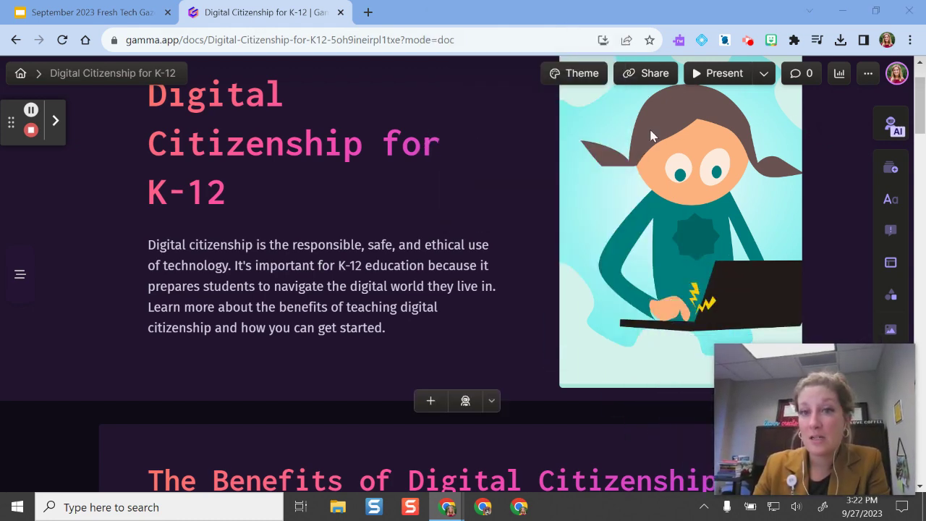
{"action": "left_click", "coordinate": [647, 74]}
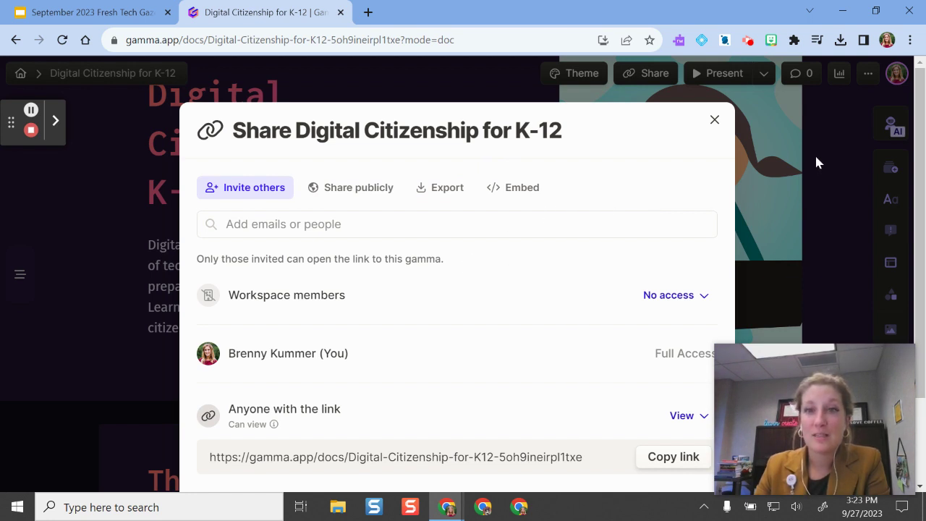
{"action": "left_click", "coordinate": [713, 119]}
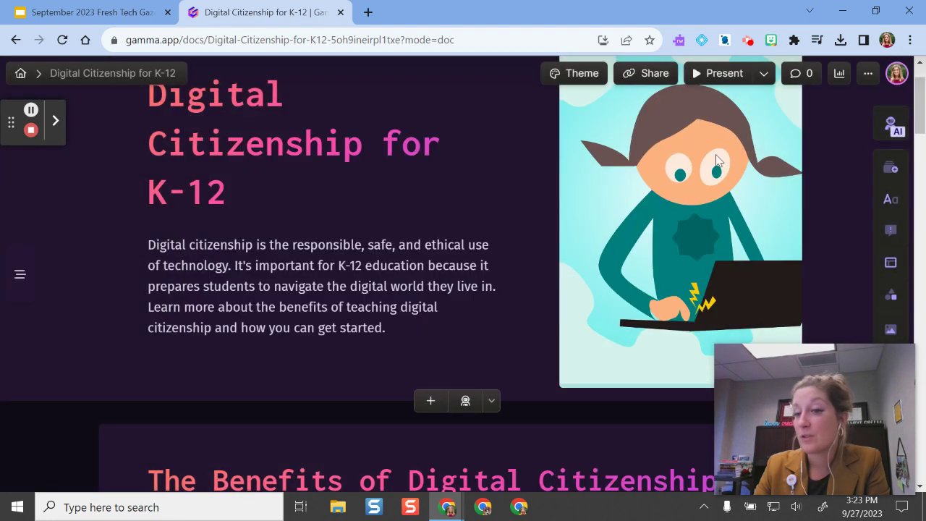